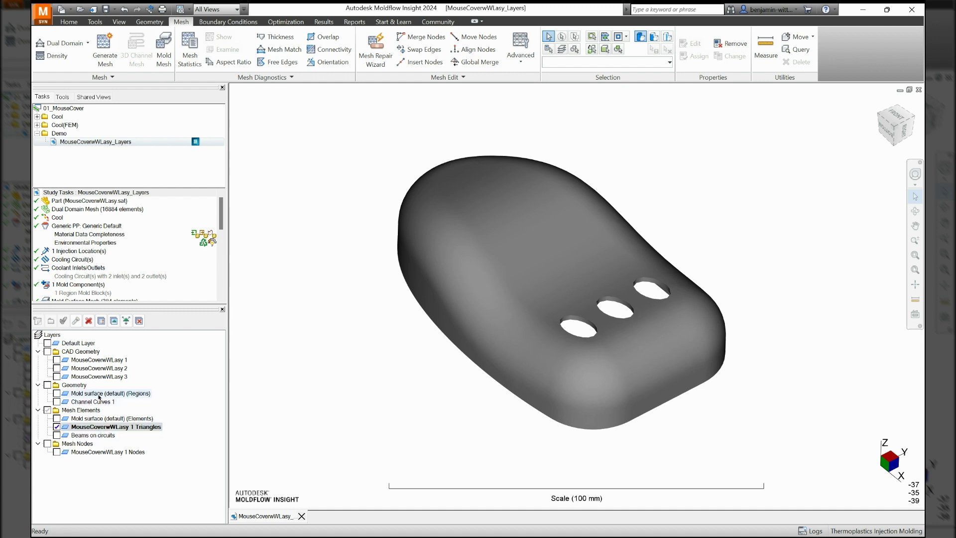
- Toggle the visibility of the Default Layer repeatedly to examine what it contains, leaving it hidden
click(61, 142)
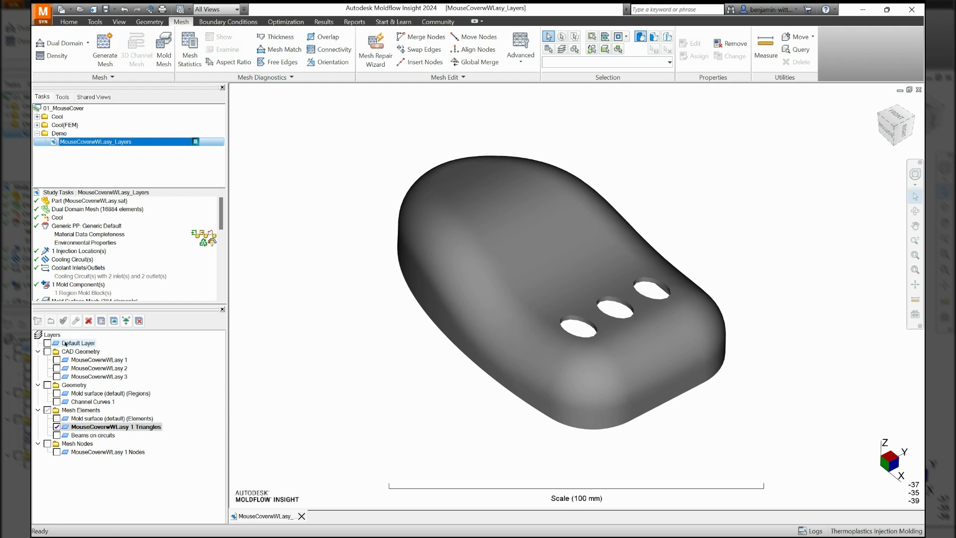
click(47, 343)
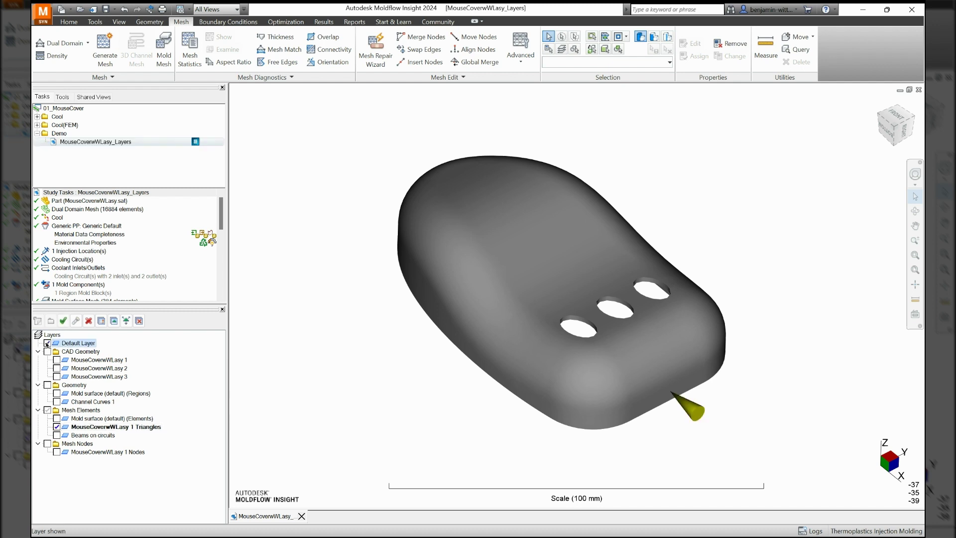
click(47, 343)
click(48, 343)
click(47, 343)
click(46, 343)
click(47, 343)
- Show the CAD Geometry folder, hide the MouseCoverwWLasy 1 Triangles layer, and examine the part with its cooling channels
click(66, 352)
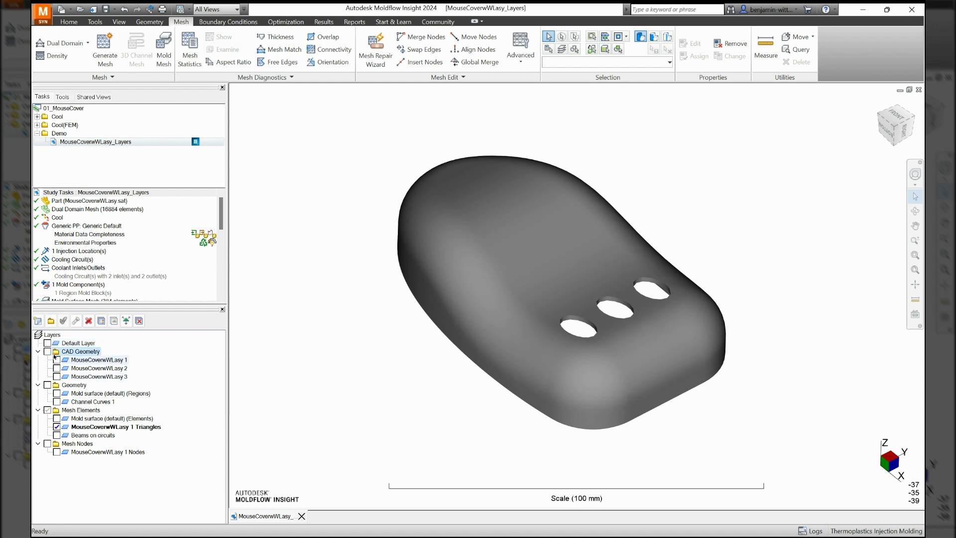
click(47, 351)
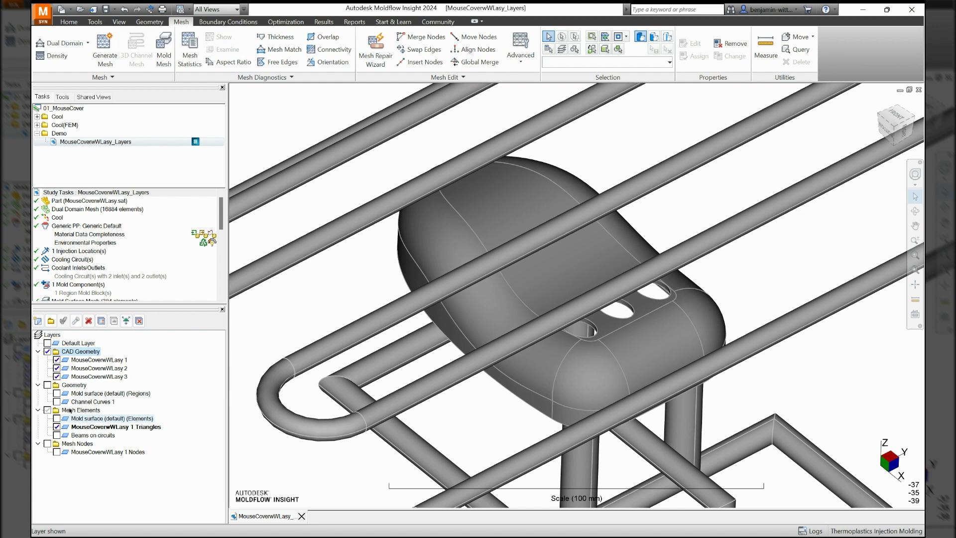
click(56, 427)
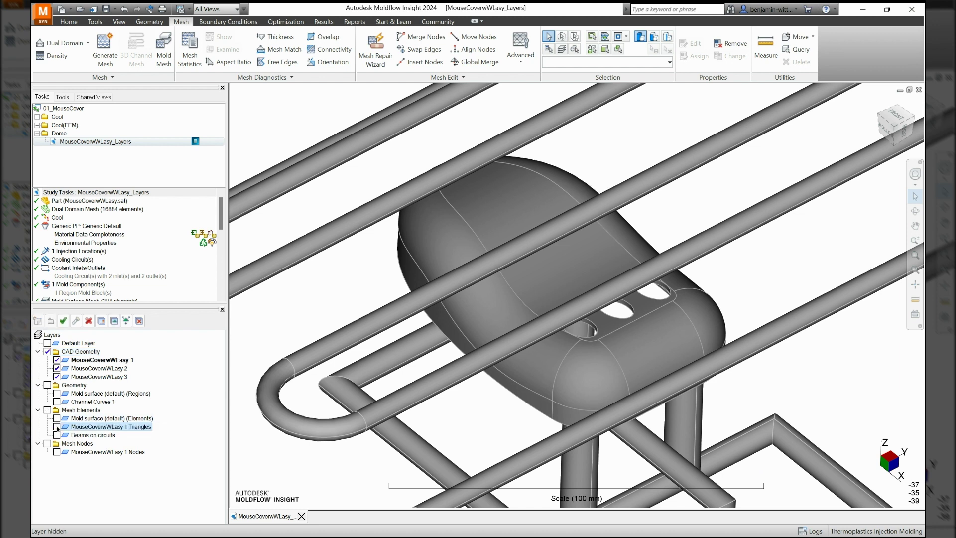
scroll(487, 375, down, 5)
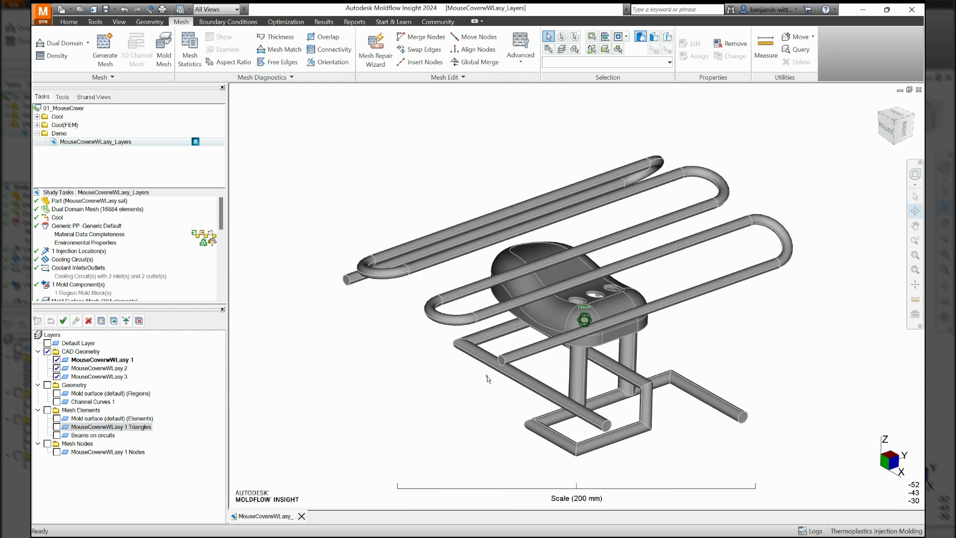
mouse_move(487, 375)
middle_down()
mouse_move(485, 326)
mouse_move(485, 377)
mouse_move(452, 369)
middle_up()
scroll(484, 376, up, 1)
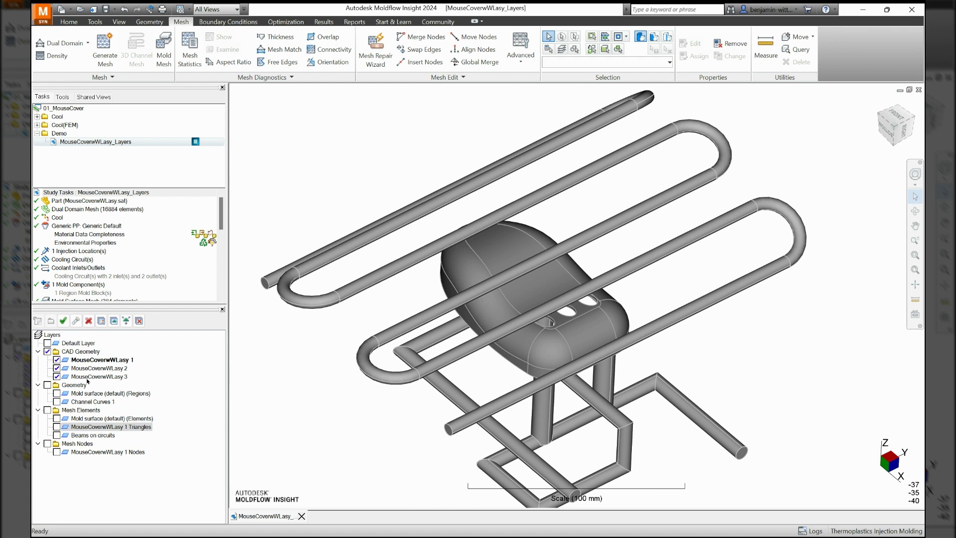
- Display the Geometry folder in place of CAD Geometry, and replace it with the Mesh Elements folder
click(48, 386)
click(47, 351)
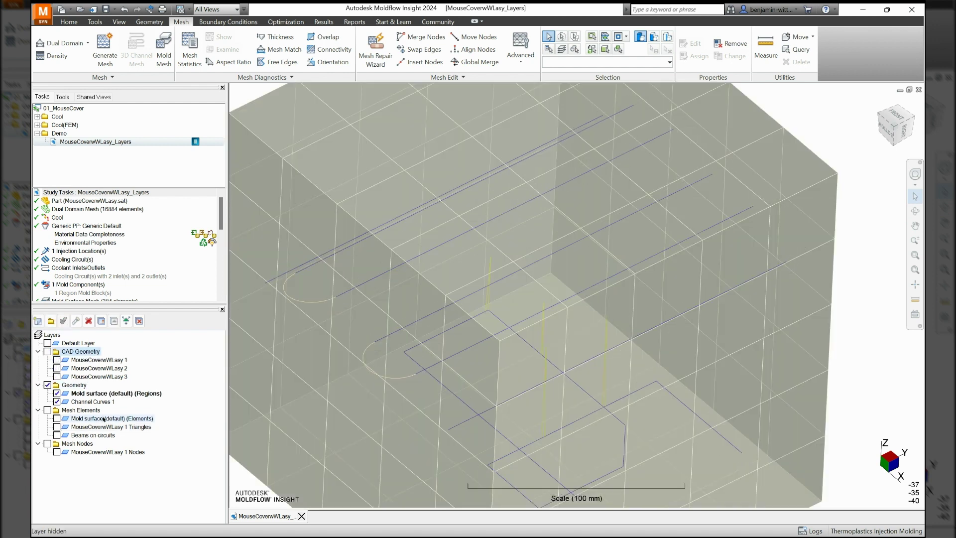
scroll(321, 373, down, 1)
middle_drag(545, 358, 556, 353)
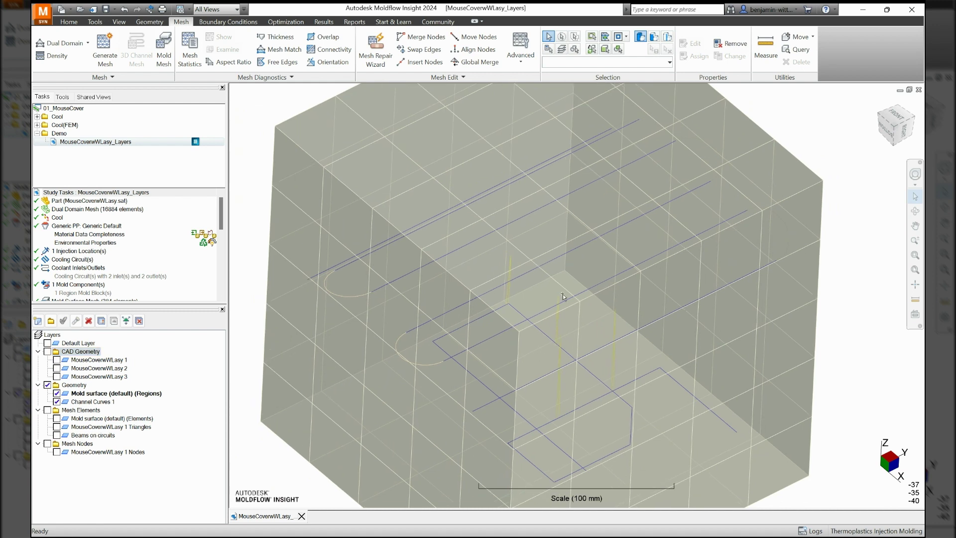
click(47, 409)
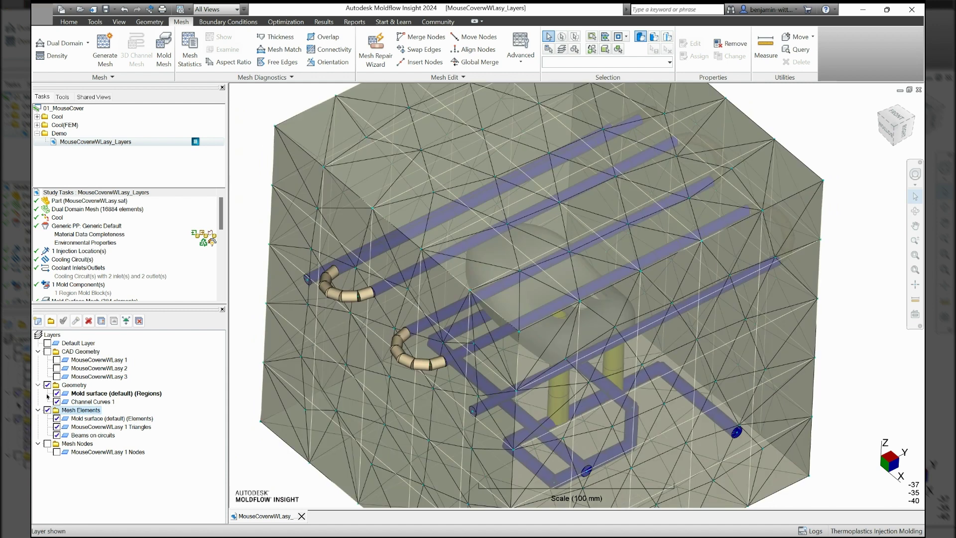
click(48, 385)
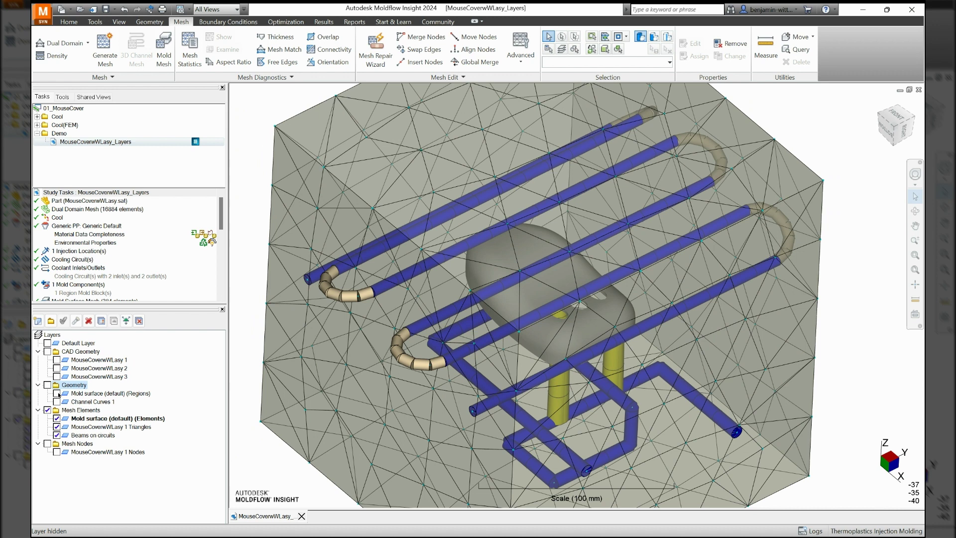
- Isolate the Mesh Nodes folder to examine the part's nodes, and switch the display back to Mesh Elements only
click(47, 444)
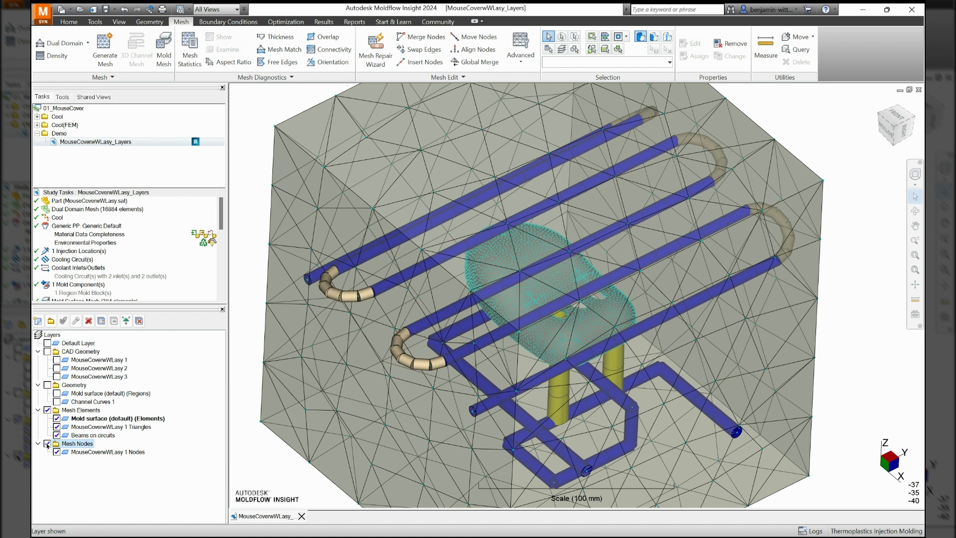
click(47, 410)
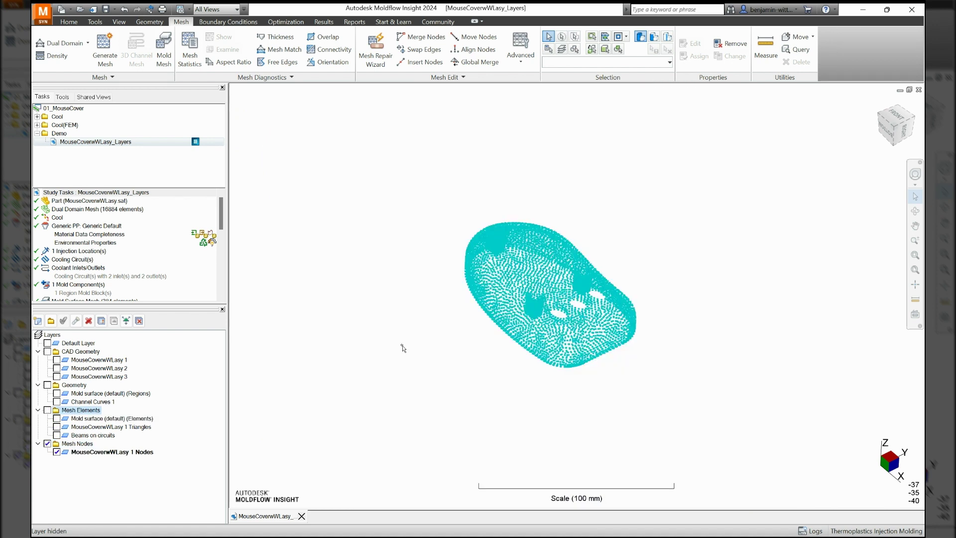
mouse_move(525, 313)
middle_down()
mouse_move(534, 309)
mouse_move(531, 202)
middle_up()
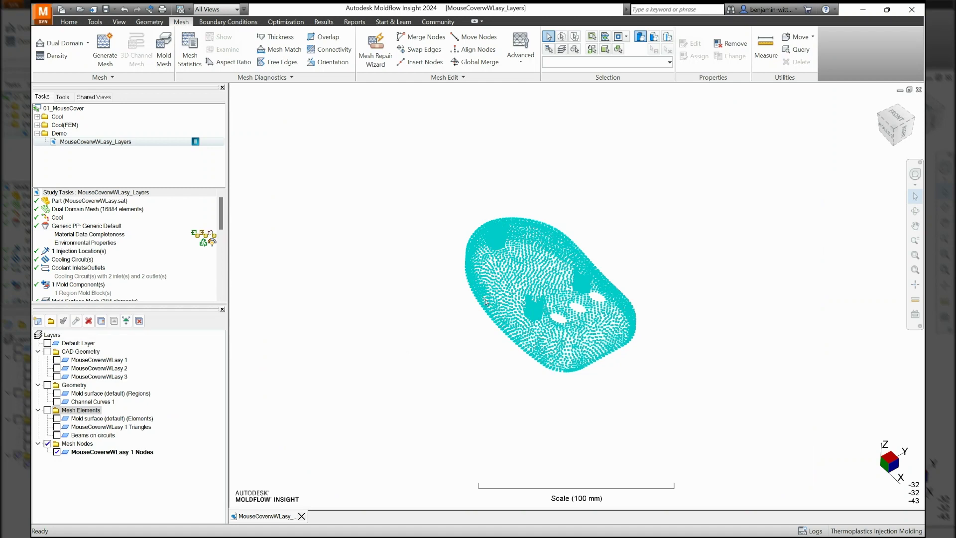
middle_drag(486, 302, 461, 311)
scroll(434, 321, up, 1)
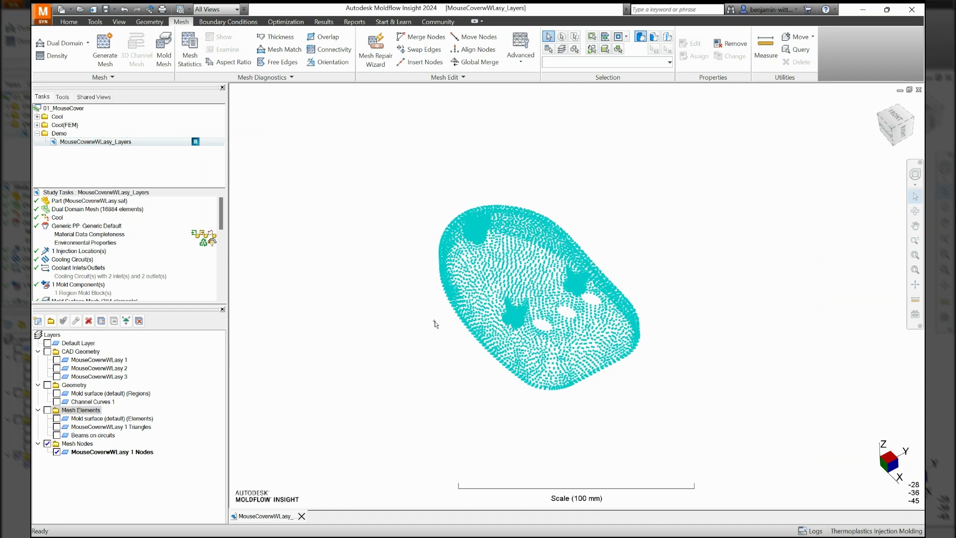
scroll(435, 321, up, 1)
click(48, 410)
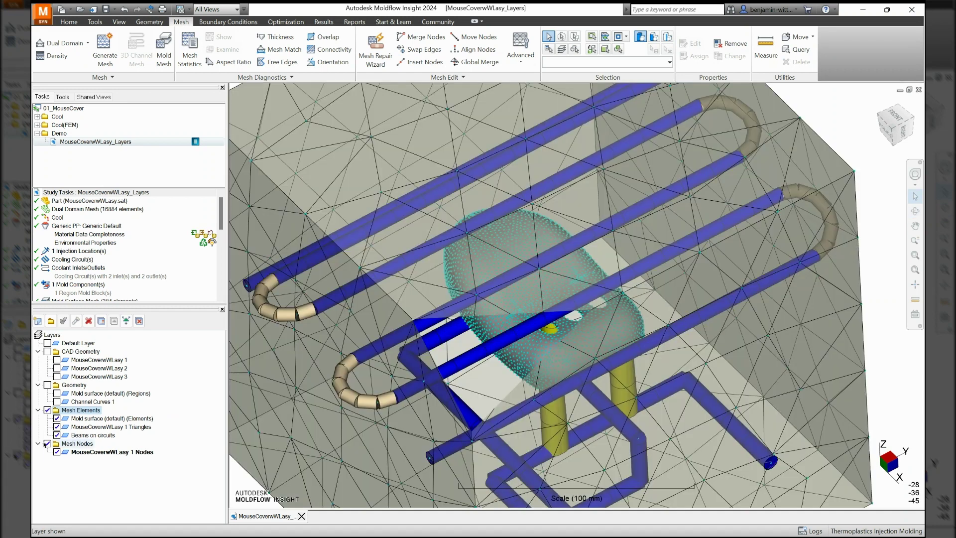
click(47, 443)
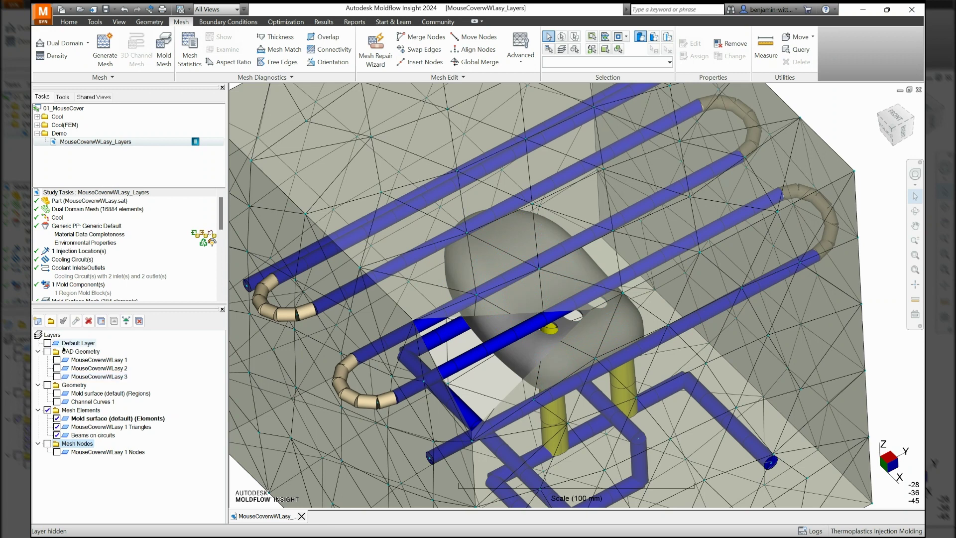
- Create a new layer inside the CAD Geometry folder
click(48, 336)
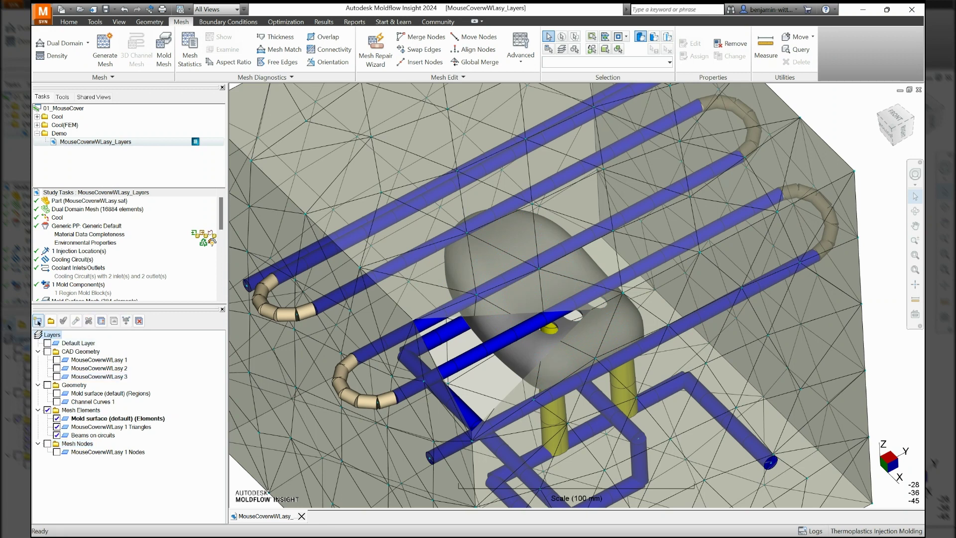
click(73, 351)
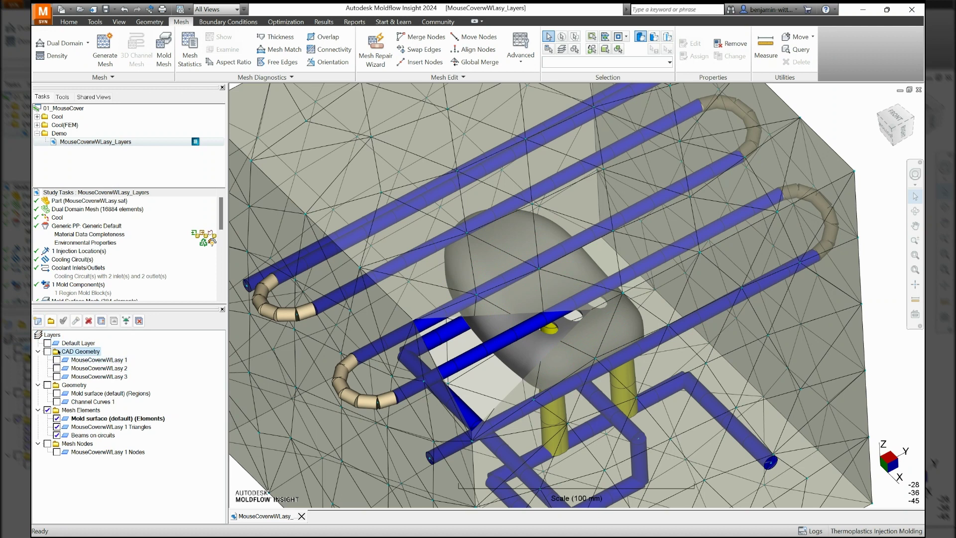
click(38, 321)
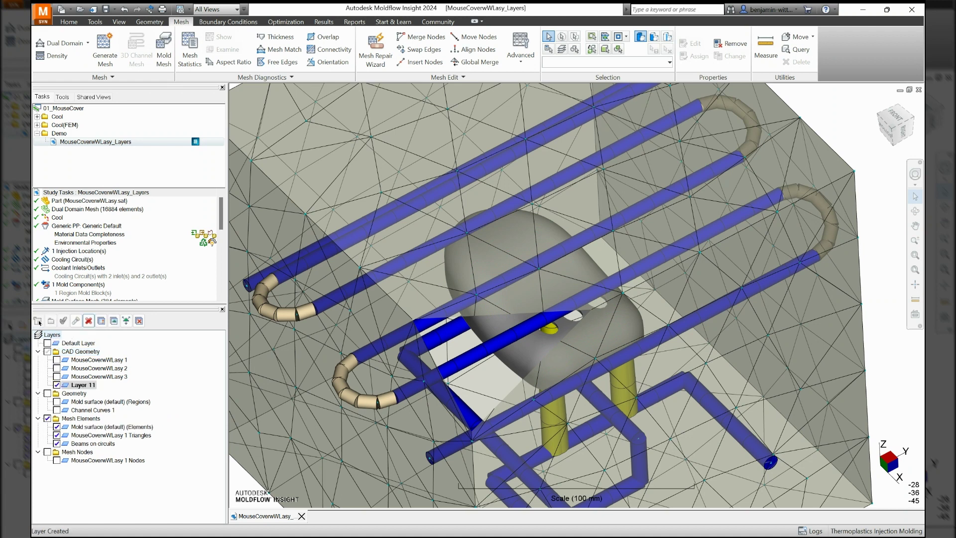
- Create a new folder at the root of the layer tree and add a new layer inside it, keeping the default names
click(52, 335)
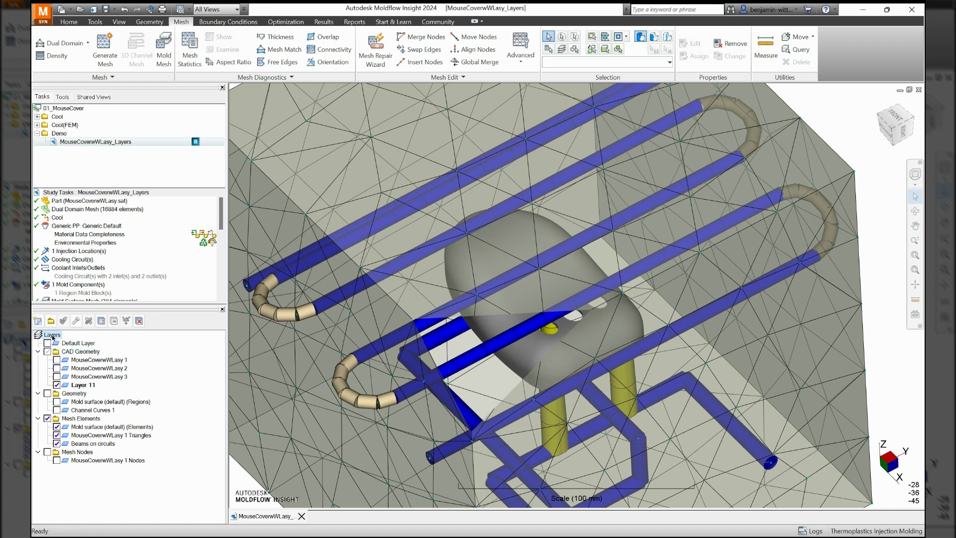
click(50, 321)
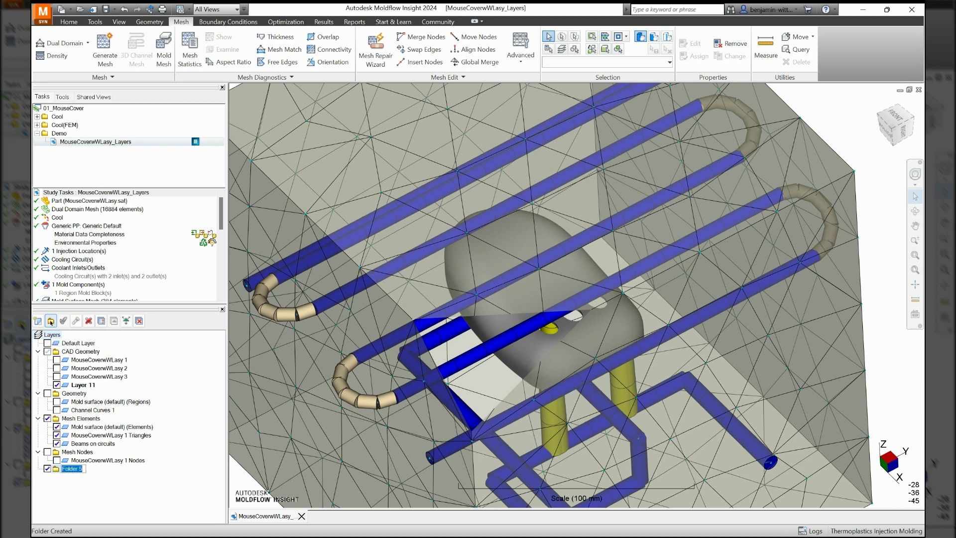
click(55, 470)
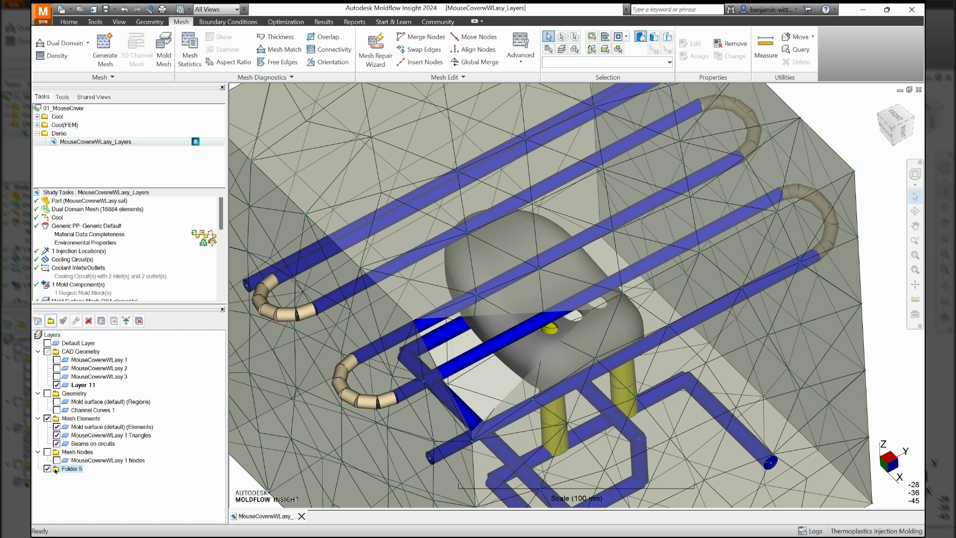
click(38, 321)
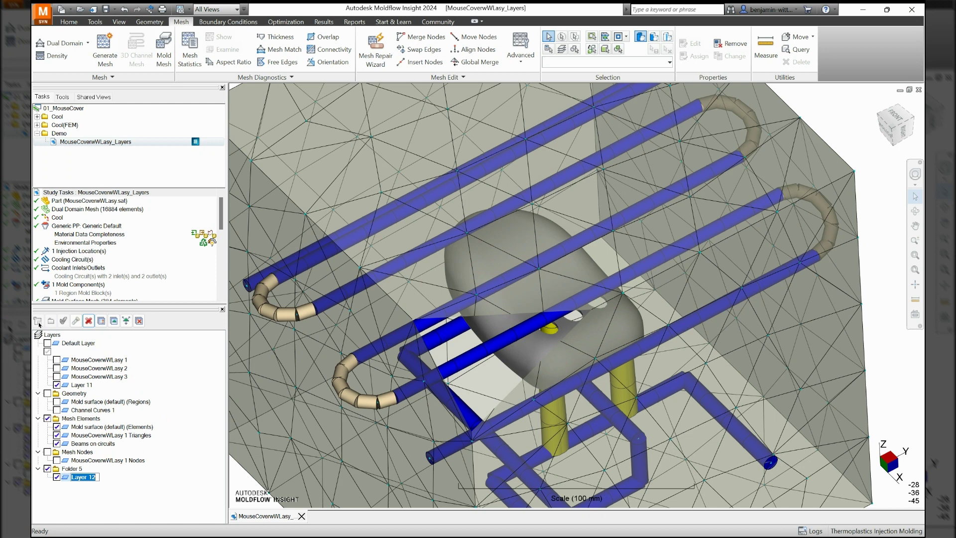
click(136, 481)
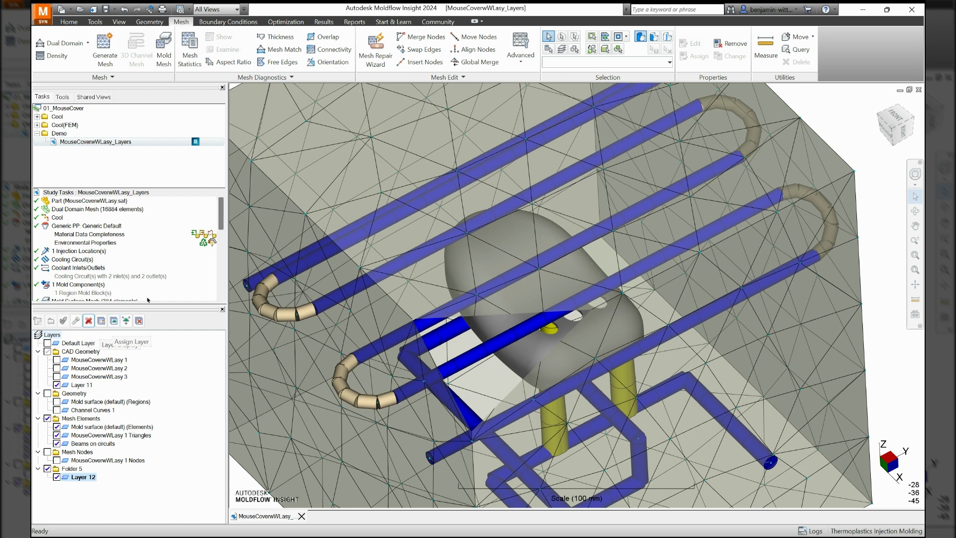
- Select a mold surface triangle and review the Expand Layer options for the MouseCoverwWLasy 1 Triangles layer without applying them
click(367, 170)
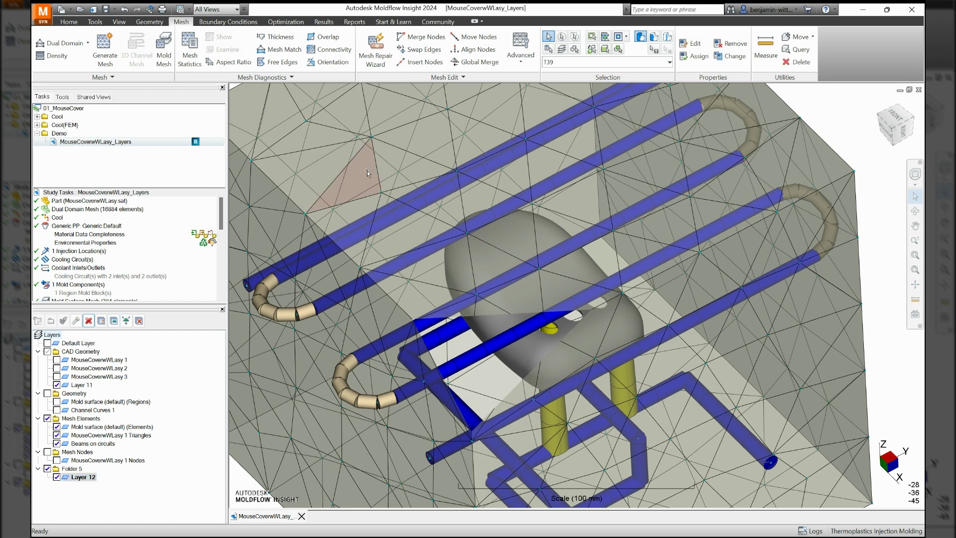
click(101, 435)
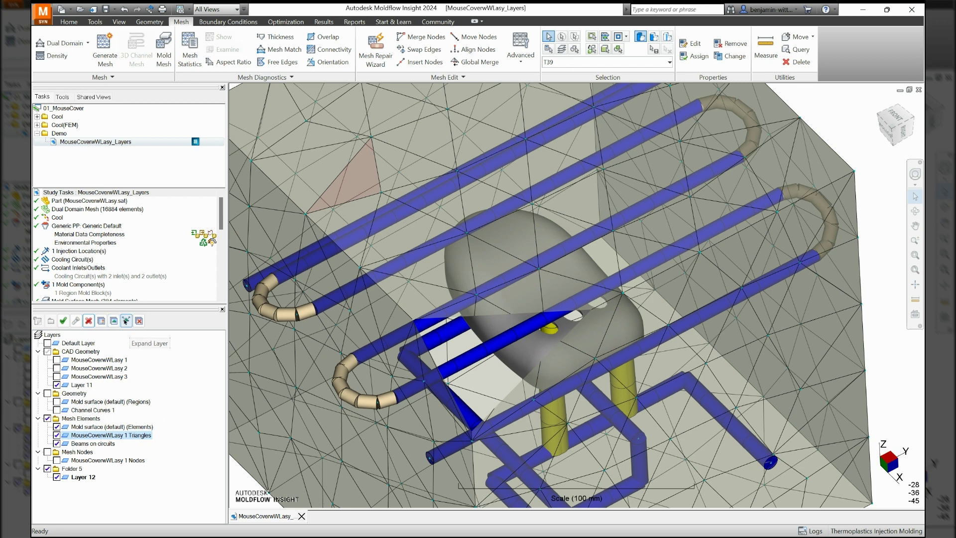
click(126, 320)
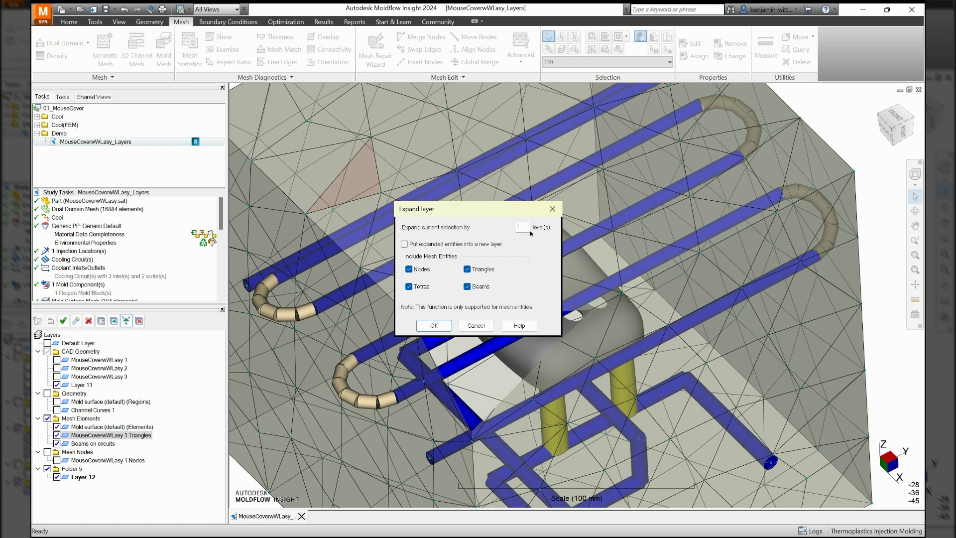
click(524, 227)
click(550, 209)
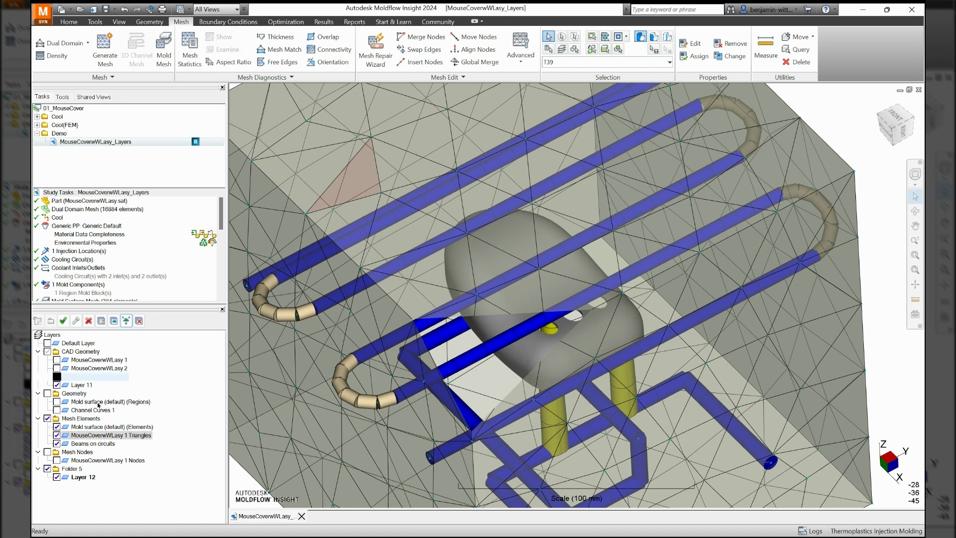
- Clean up the layer tree by removing the empty layers and the empty folder
click(139, 321)
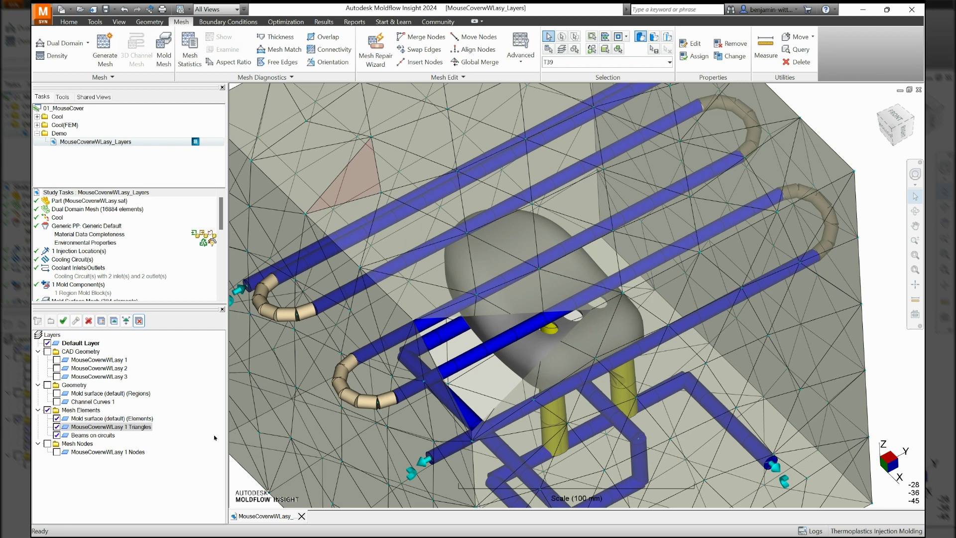
scroll(444, 355, down, 3)
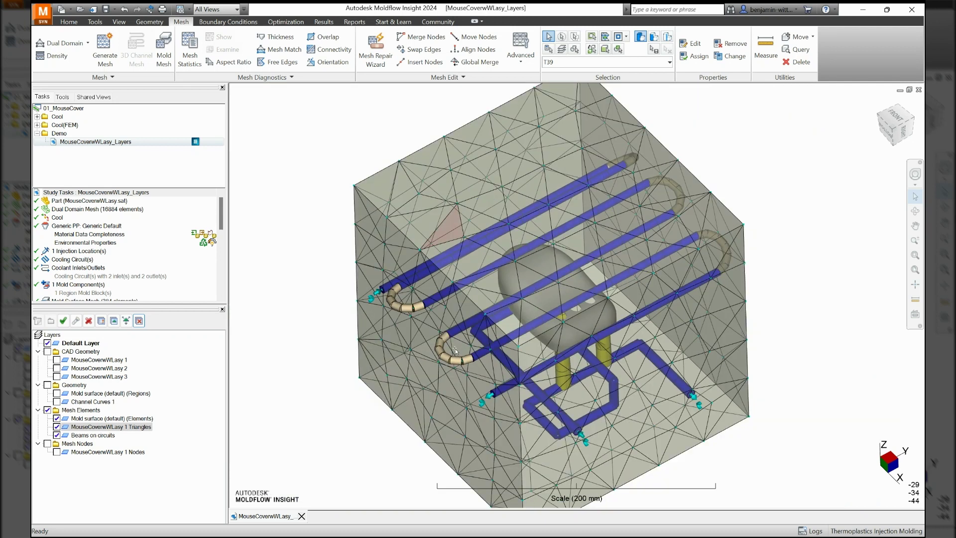
middle_drag(455, 350, 92, 300)
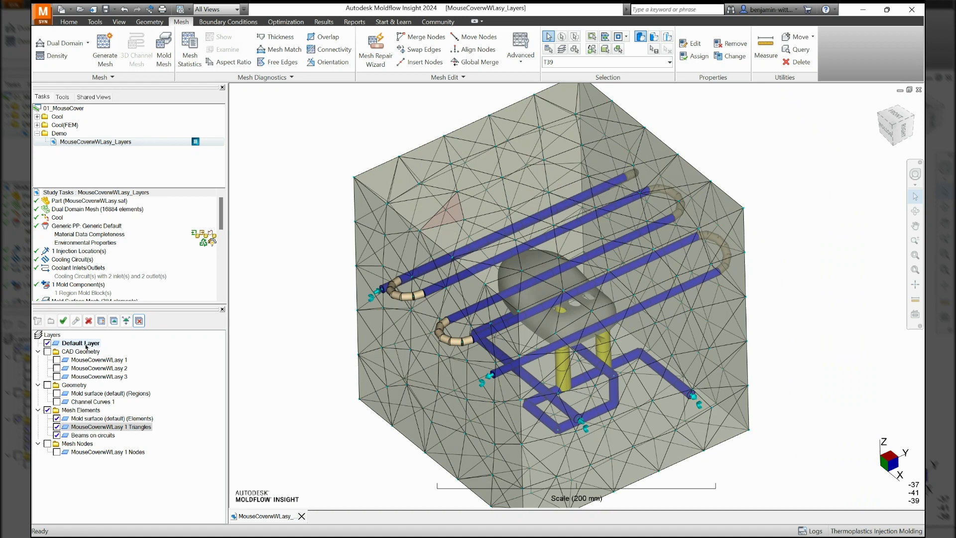
- Hide the Mesh Elements folder to examine the Default Layer's entities on their own, and show the mesh elements again
click(47, 409)
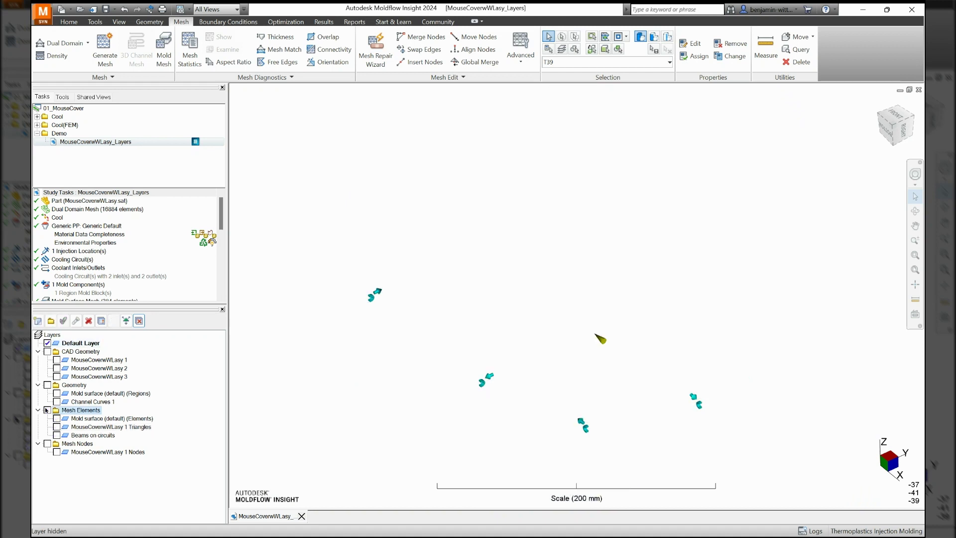
mouse_move(442, 342)
middle_down()
mouse_move(444, 357)
mouse_move(444, 316)
middle_up()
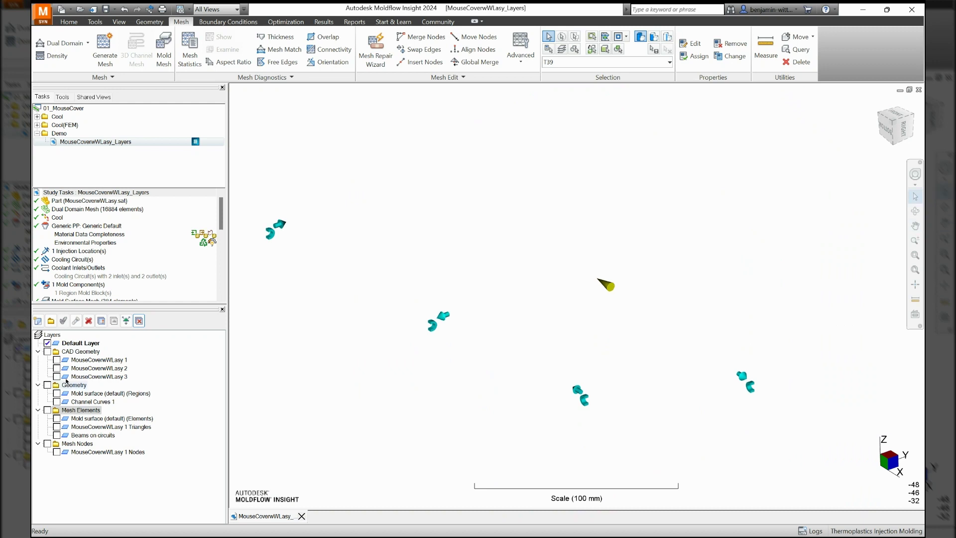
click(48, 410)
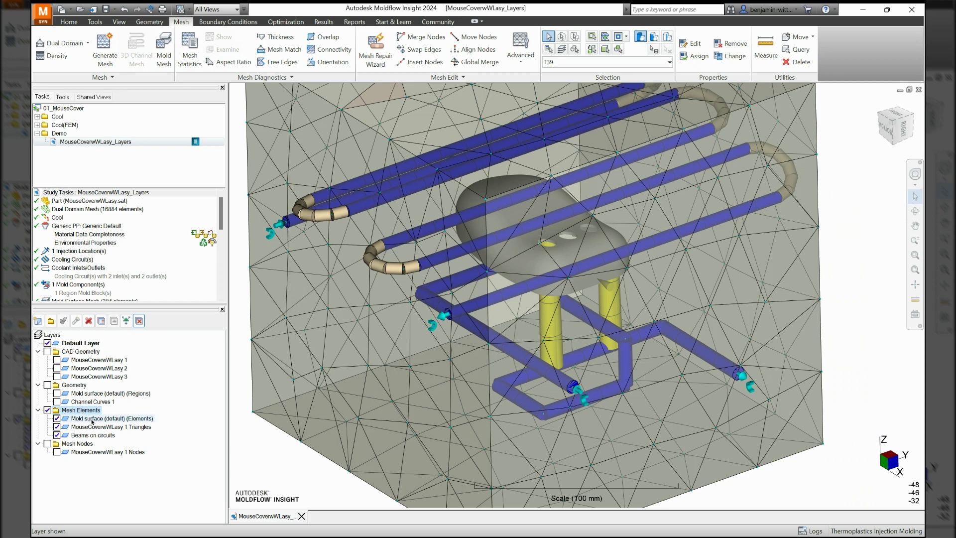
- Isolate the MouseCoverwWLasy 1 Triangles layer as the only visible, active layer and bring the part into a closer view
click(97, 428)
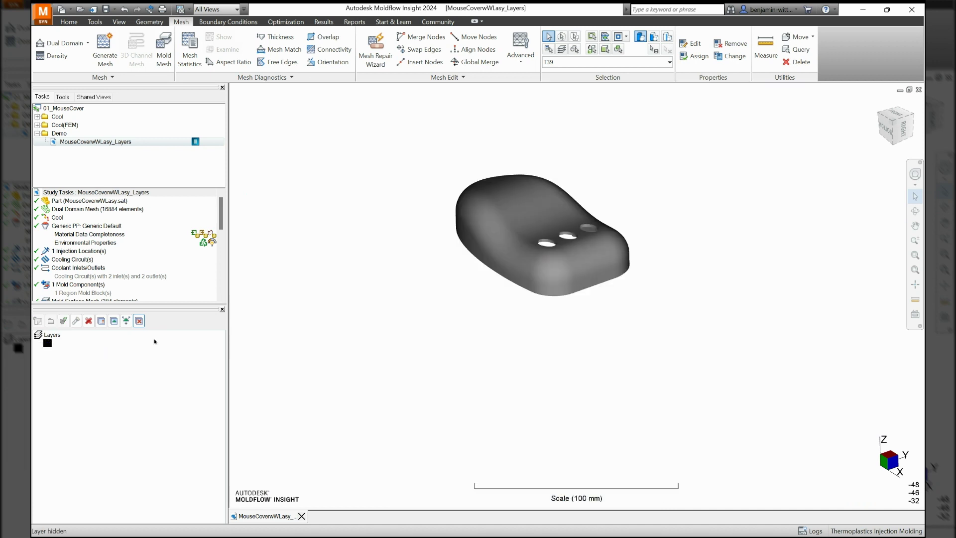
scroll(557, 256, up, 4)
middle_drag(556, 255, 579, 309)
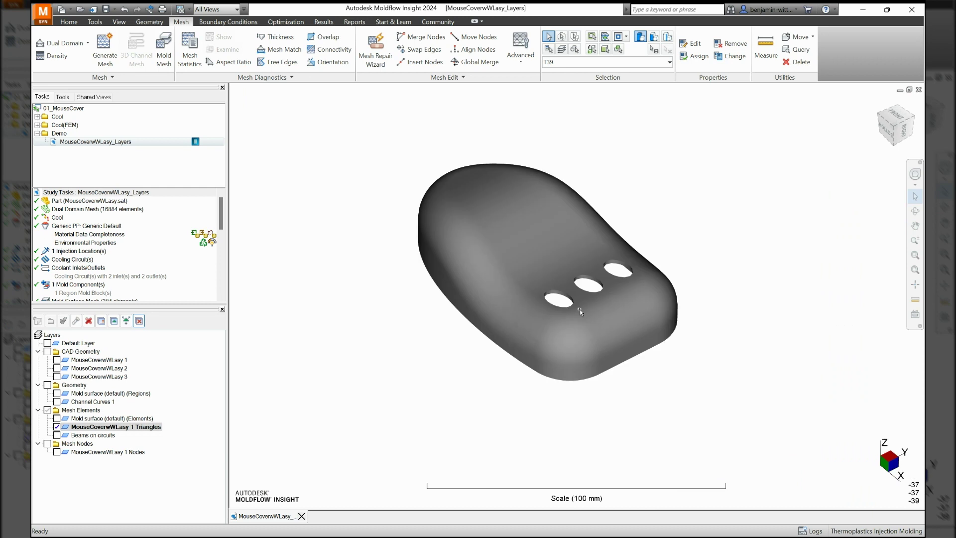
scroll(580, 309, up, 1)
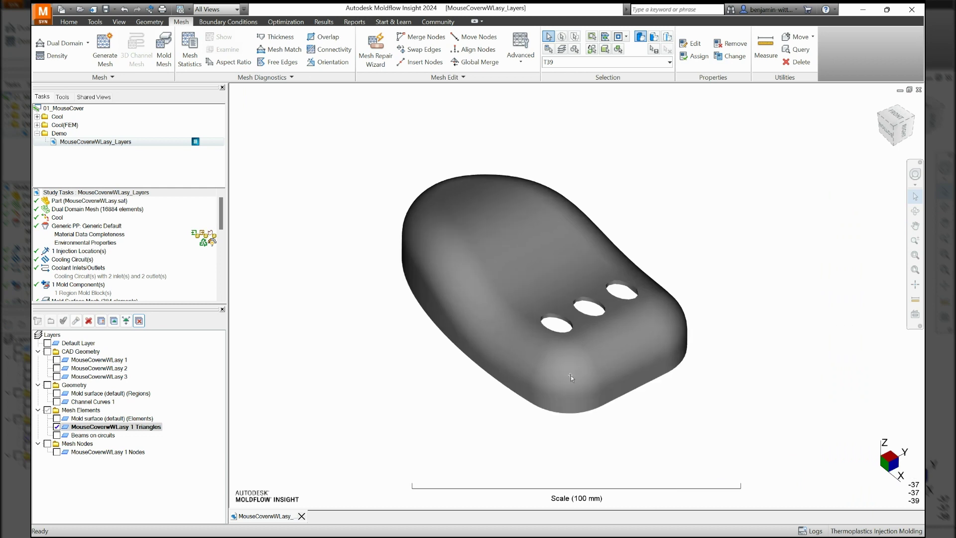
middle_drag(512, 347, 491, 347)
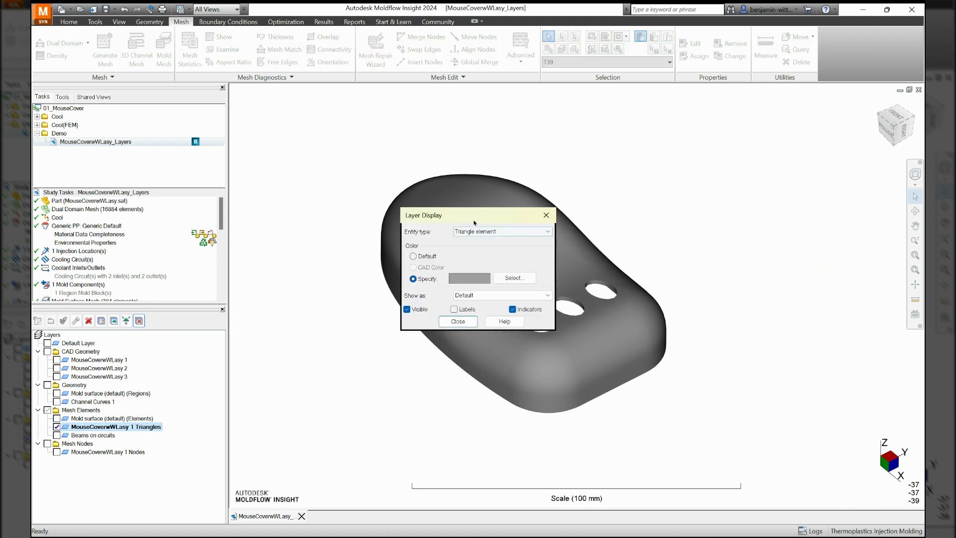
- In the triangles layer's display settings, try the default triangle element color, then specify light cyan (RGB 128, 255, 255)
drag(475, 223, 279, 222)
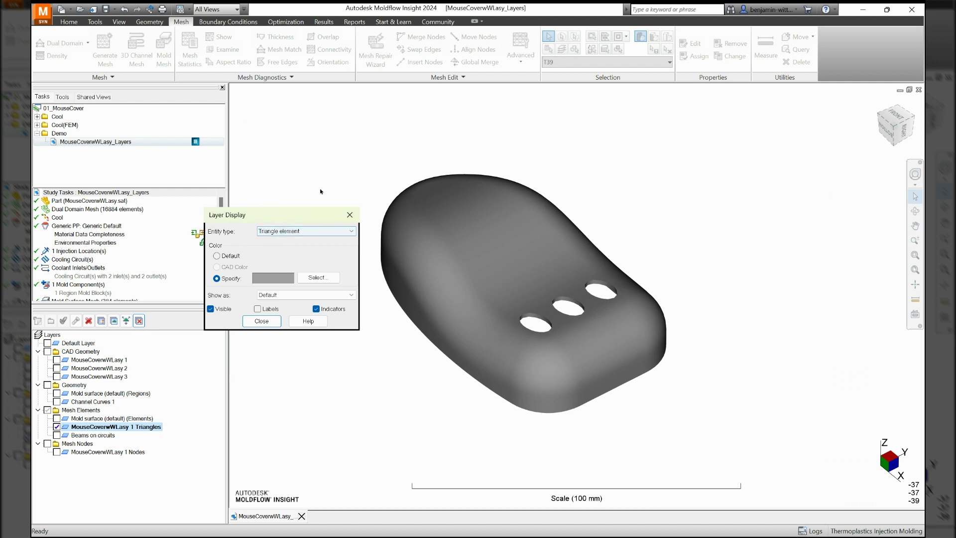
click(216, 255)
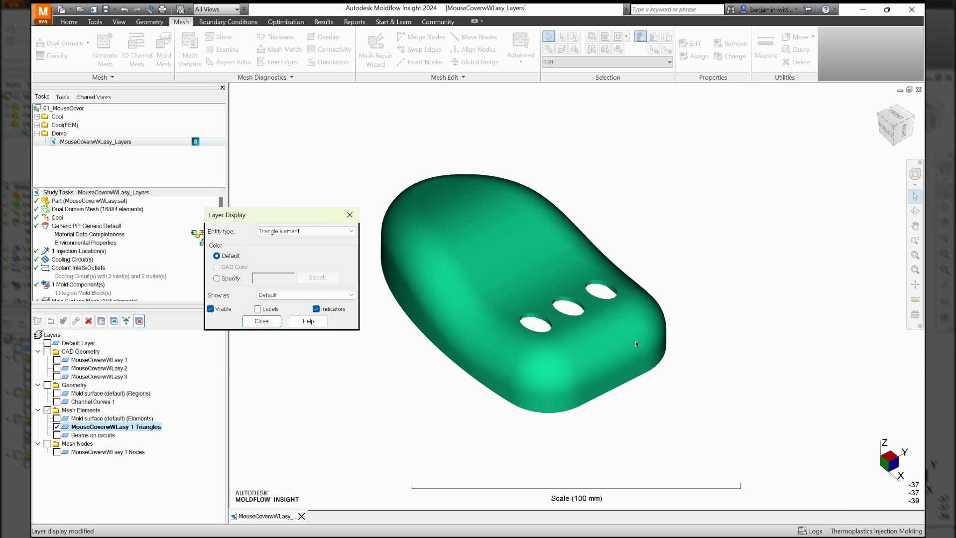
click(217, 278)
click(313, 280)
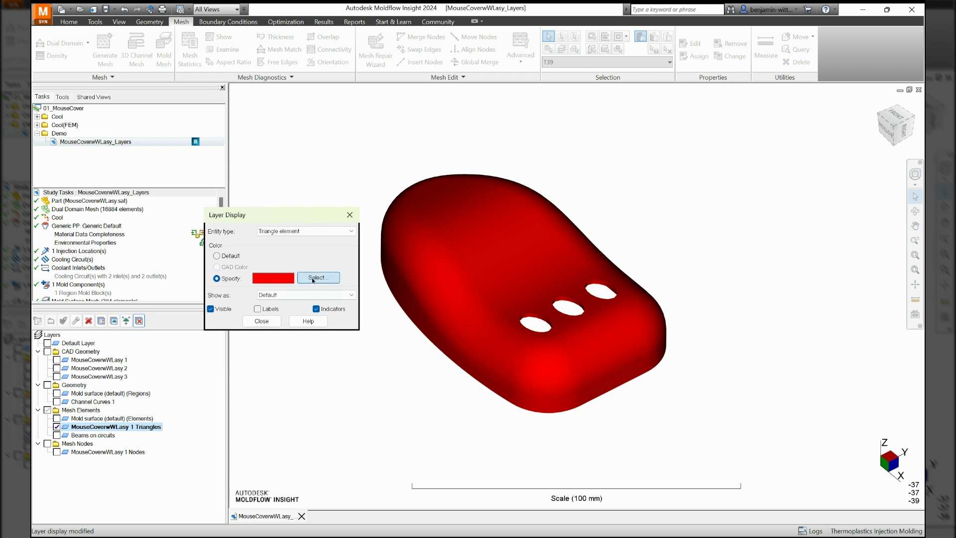
click(229, 213)
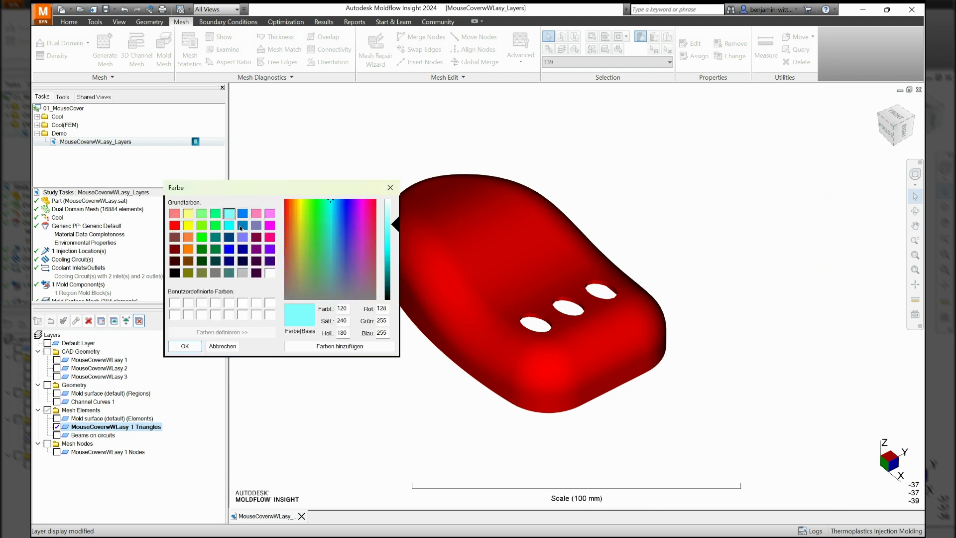
click(188, 347)
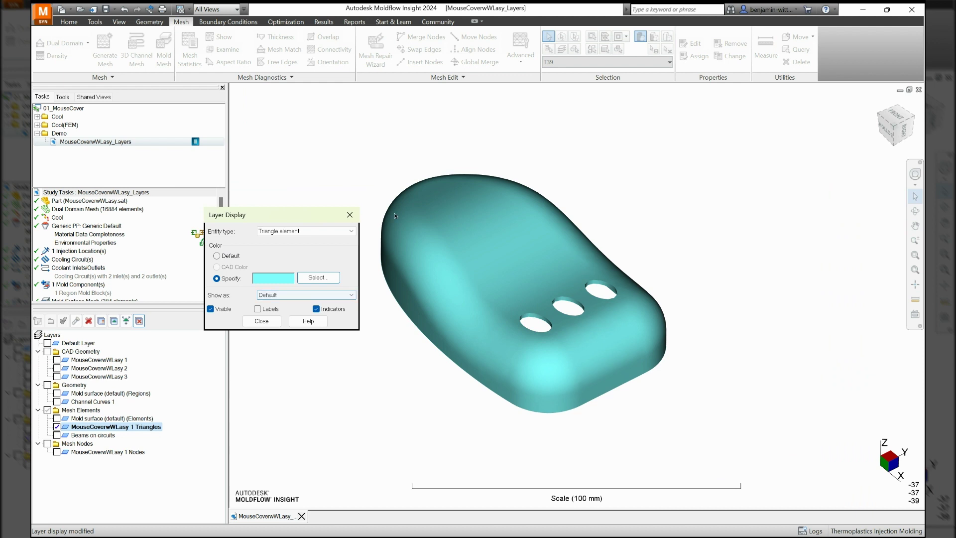
- Show the layer's triangle elements as Solid, then Solid + Element Edges, and finally Transparent + Element Edges, and close the display settings
scroll(297, 296, down, 1)
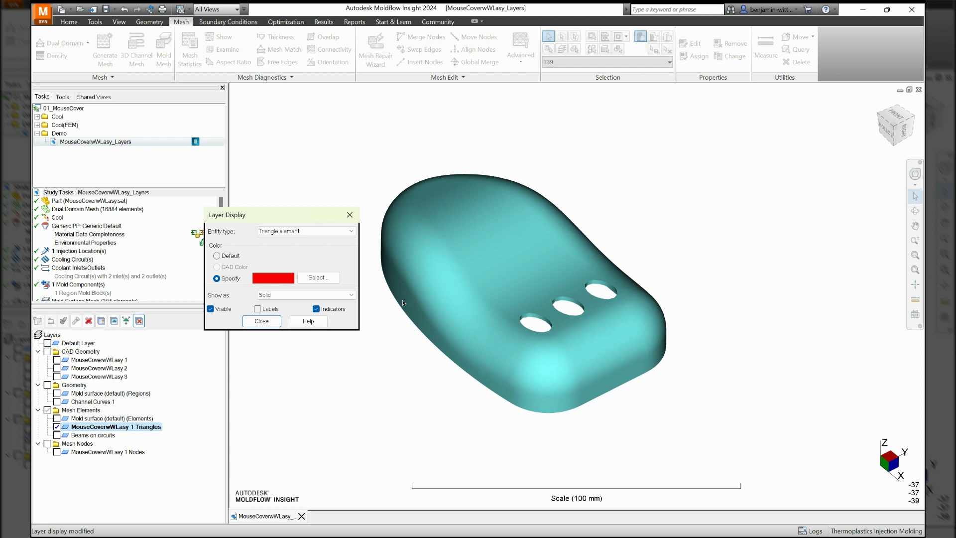
click(290, 298)
click(288, 315)
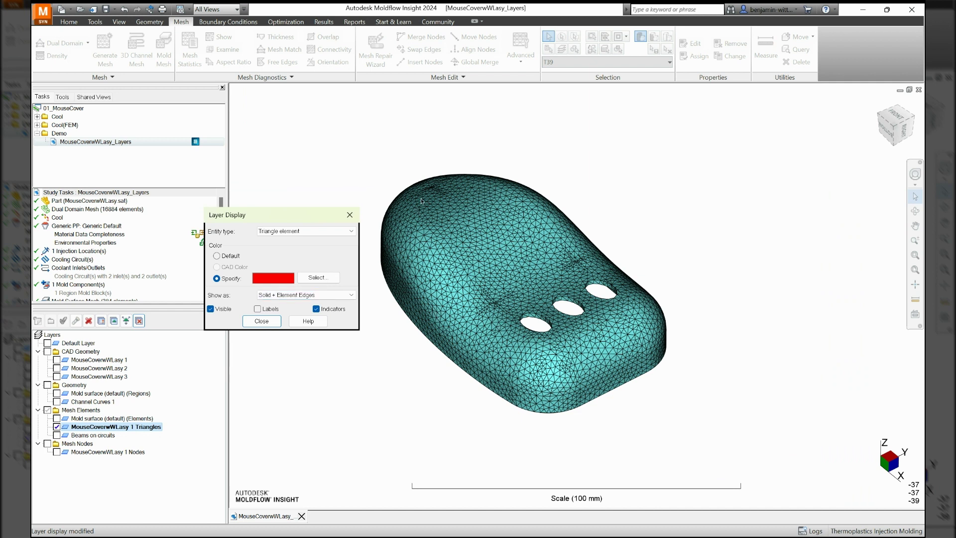
click(297, 295)
click(294, 326)
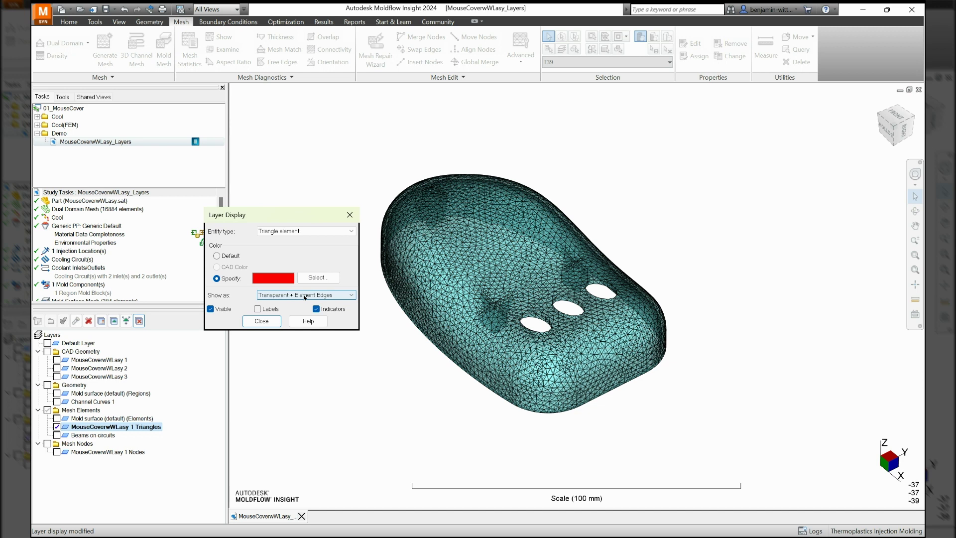
click(262, 322)
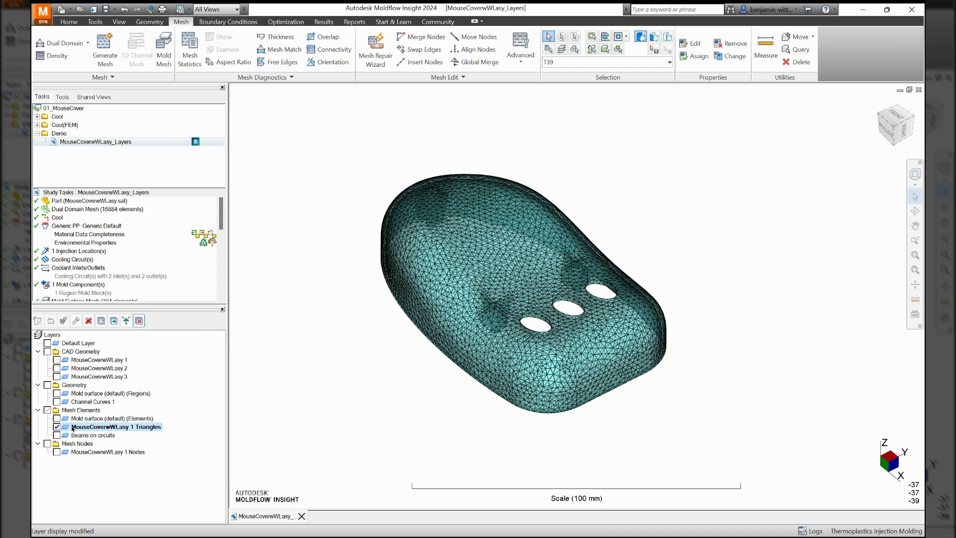
- Activate the MouseCoverwWLasy 1 layer in the CAD Geometry folder so the CAD body is shown with the triangle mesh
click(149, 22)
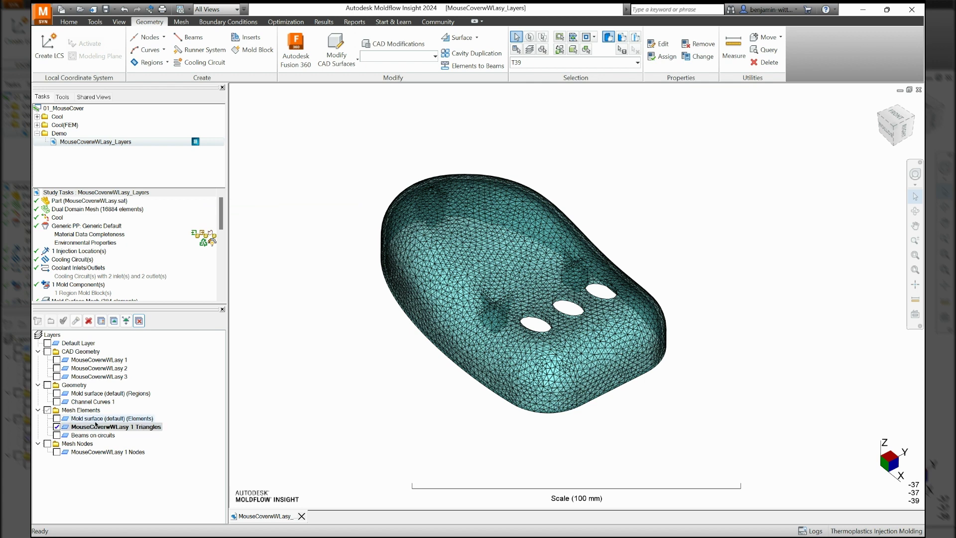
click(96, 359)
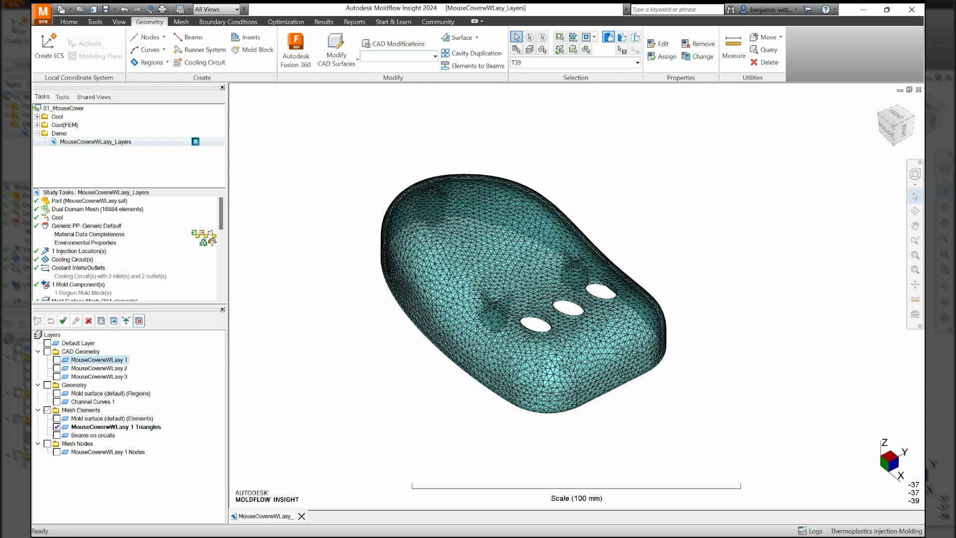
click(62, 320)
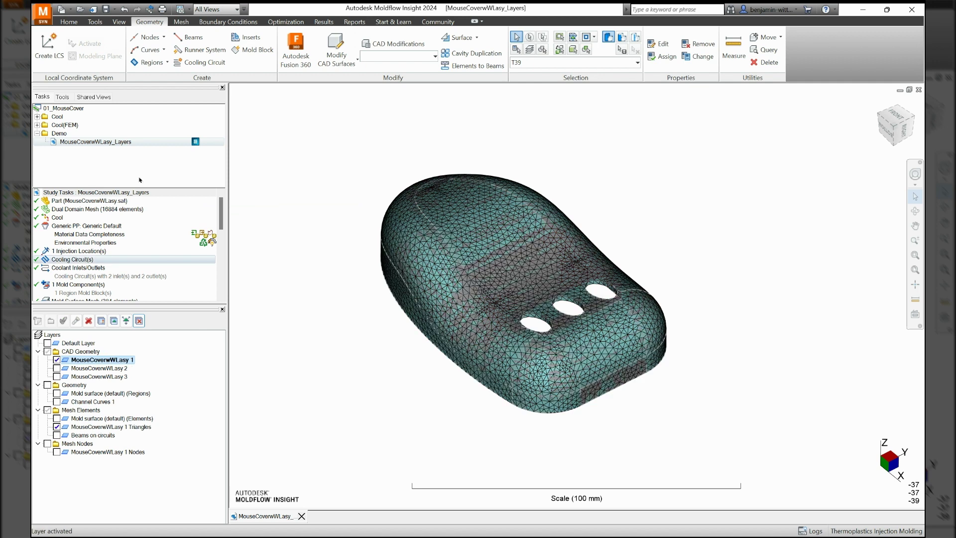
middle_drag(394, 305, 404, 314)
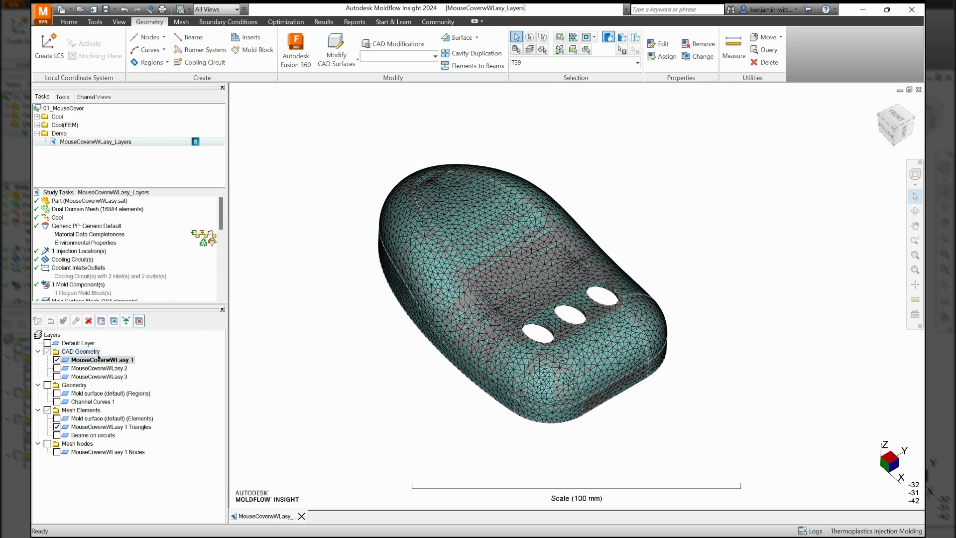
- Hide the MouseCoverwWLasy 1 Triangles layer, and try to hide the remaining MouseCoverwWLasy 1 CAD layer too
click(57, 426)
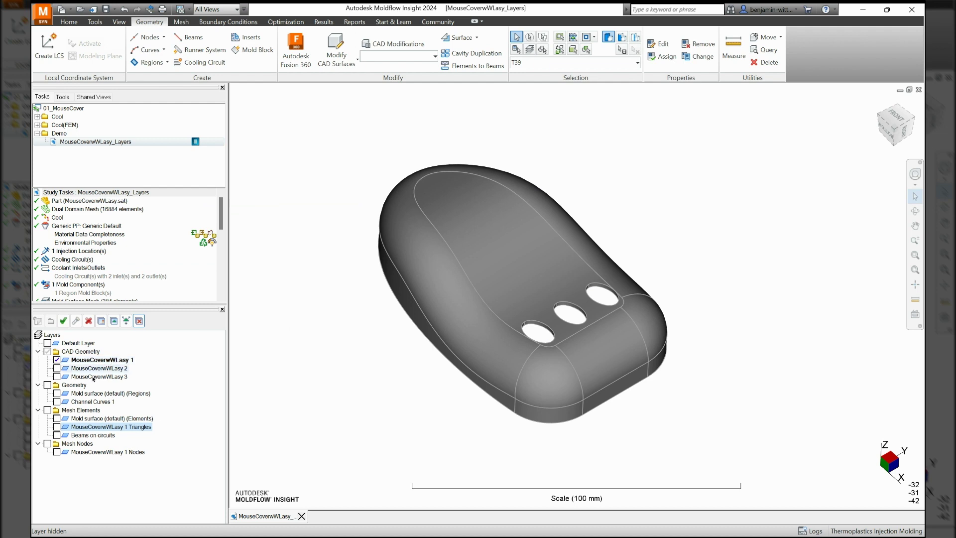
click(58, 360)
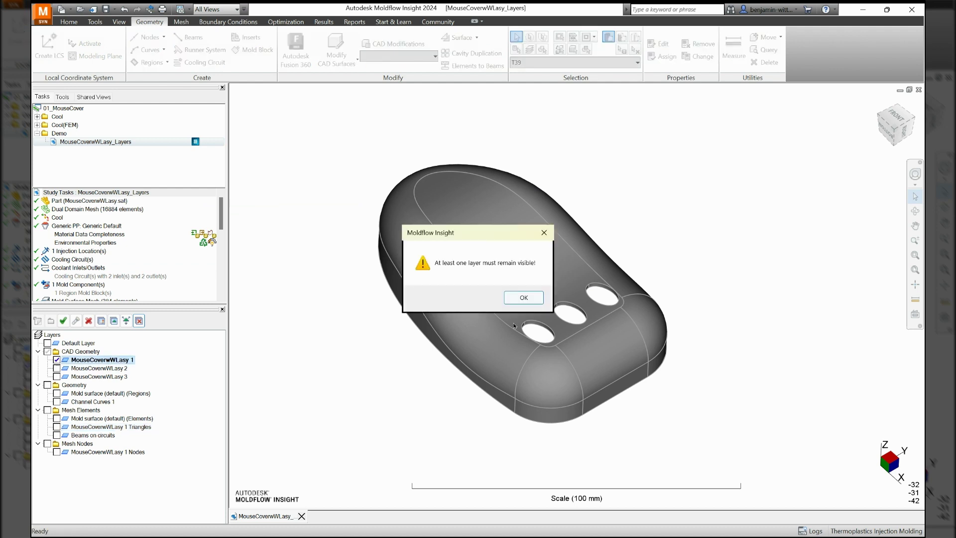
key(Return)
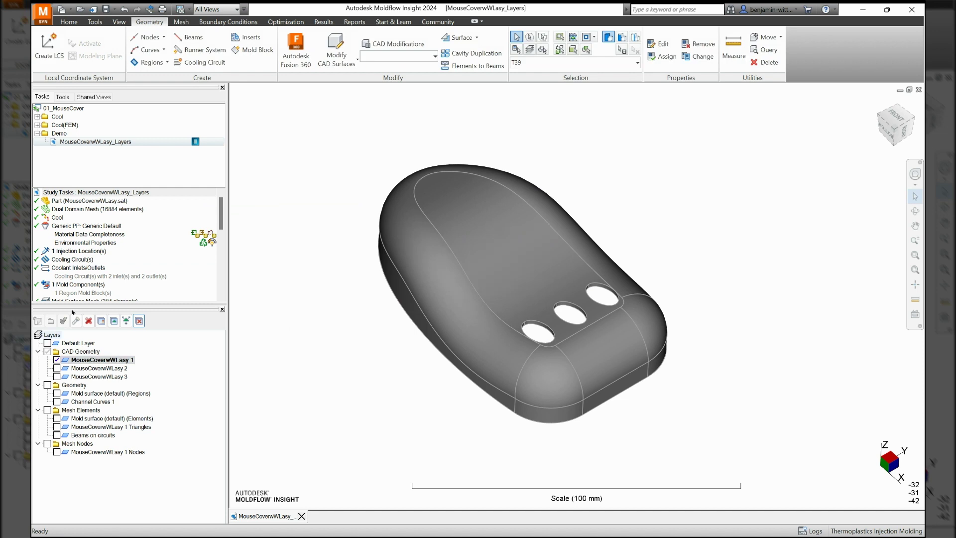